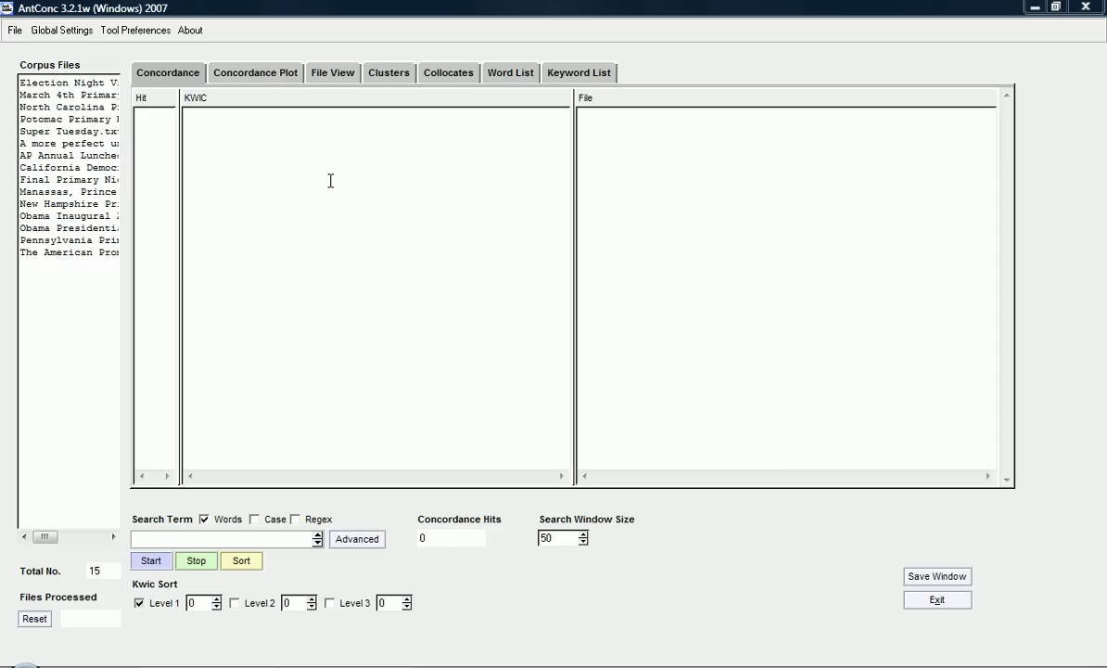
- Bring up the wildcard symbol definitions in Global Settings
left_click(61, 30)
left_click(72, 31)
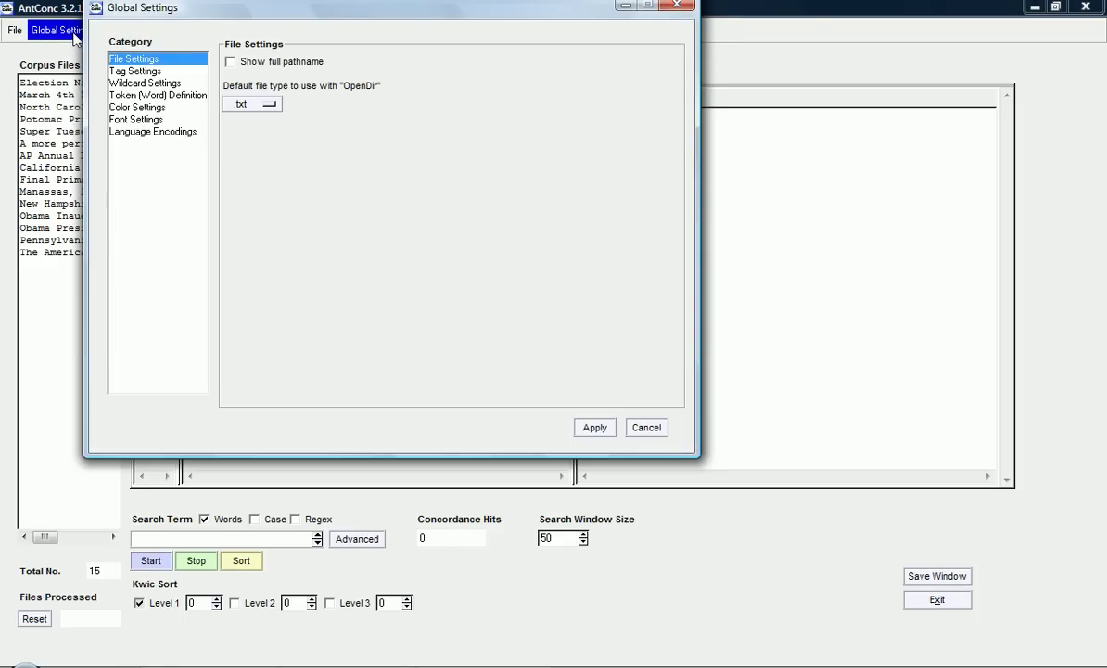
left_click(137, 84)
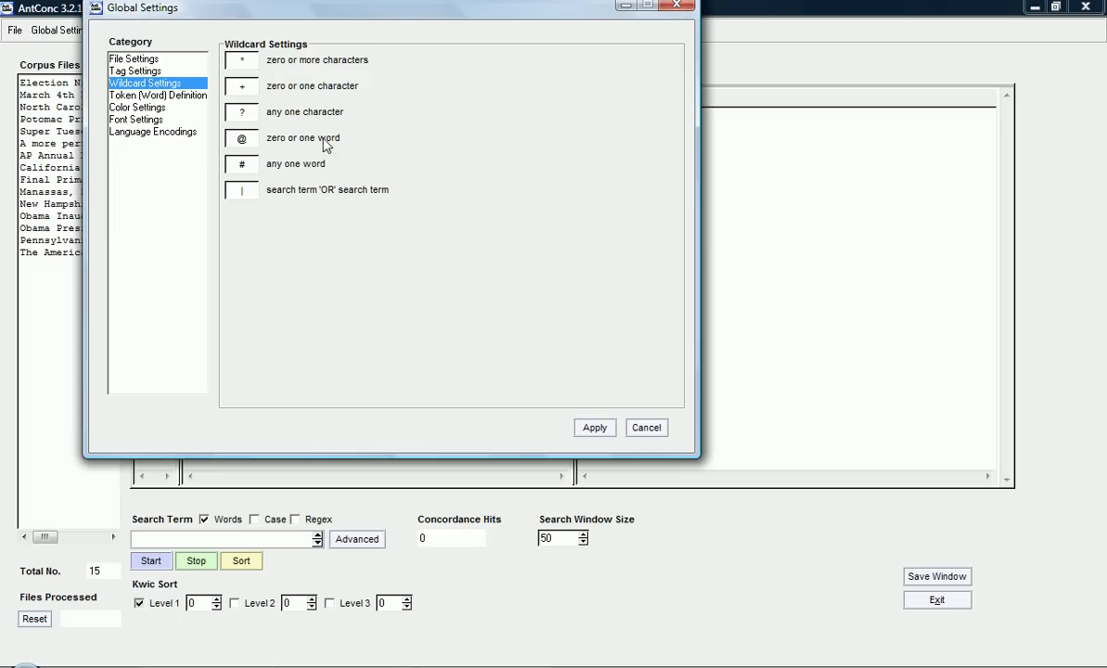
left_click(251, 63)
- Run and sort a hope* concordance (74 hits), then reshow the wildcard definitions
left_click(159, 539)
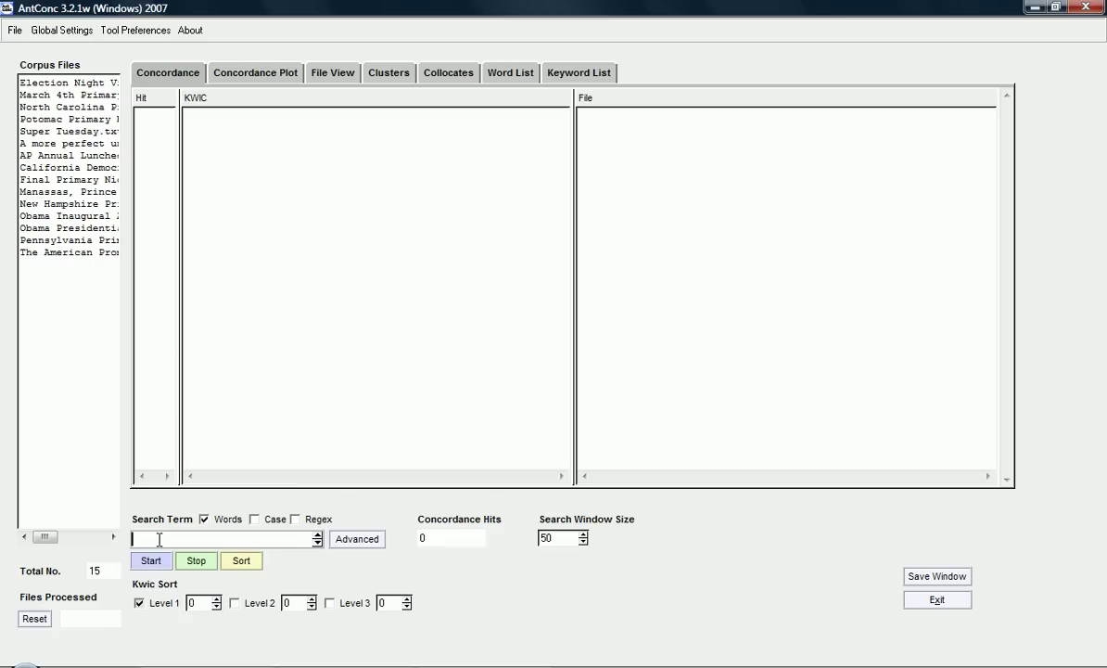
type("hope*")
left_click(146, 560)
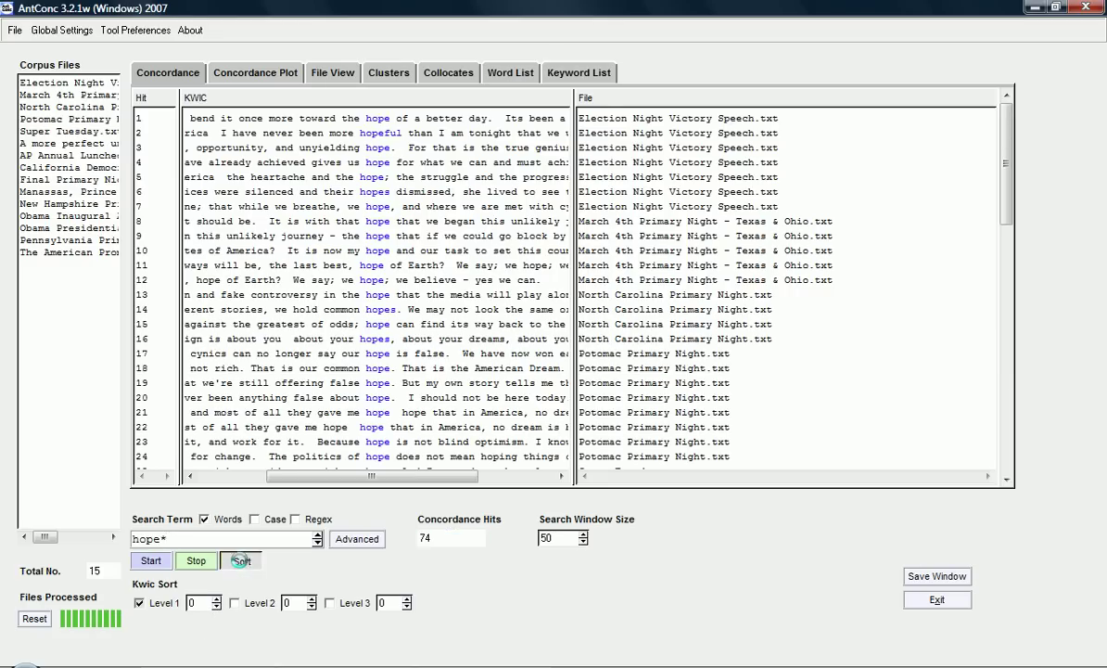
left_click(240, 562)
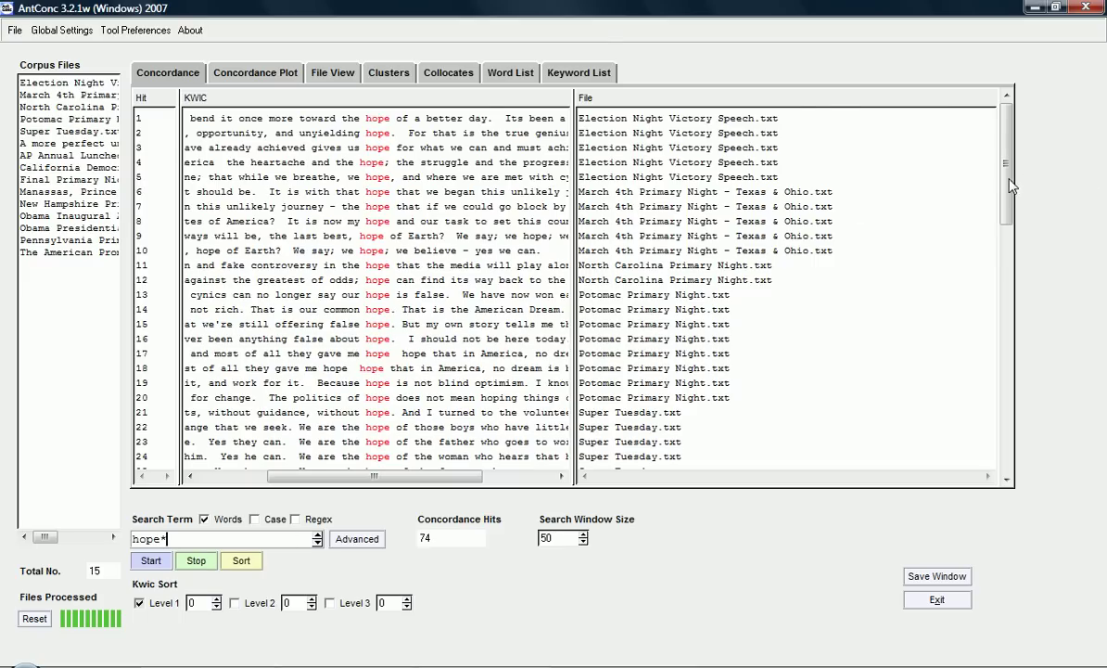
left_click_drag(1010, 186, 998, 436)
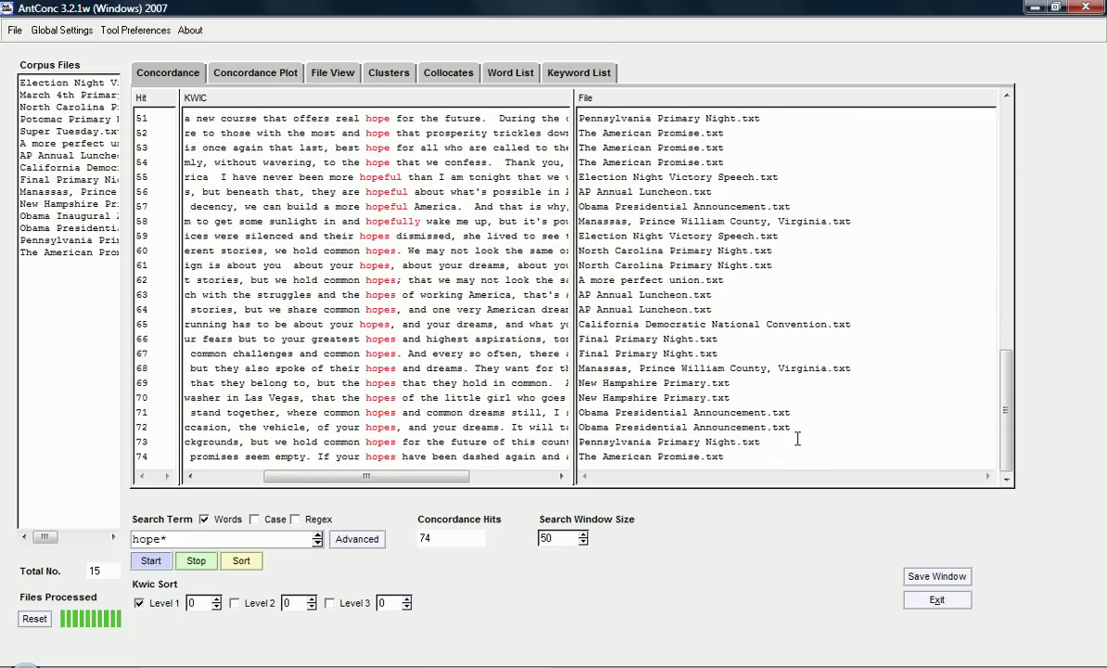
key("alt+g")
key("w")
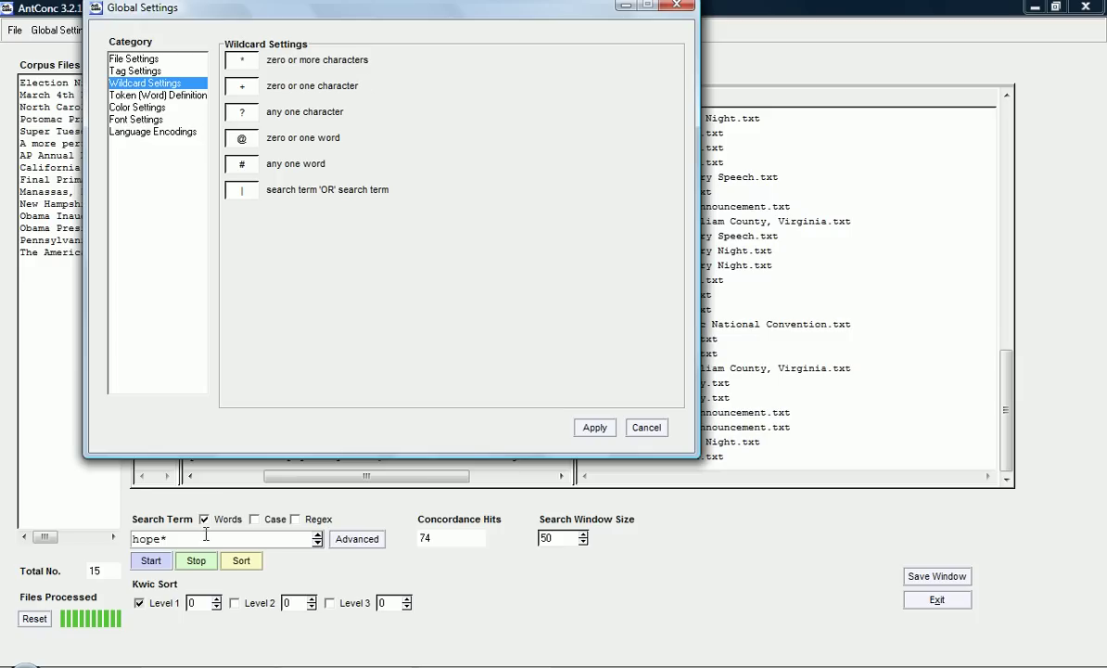
- Change the term to hop* and sort its 77 hits, now including hoping
left_click(160, 540)
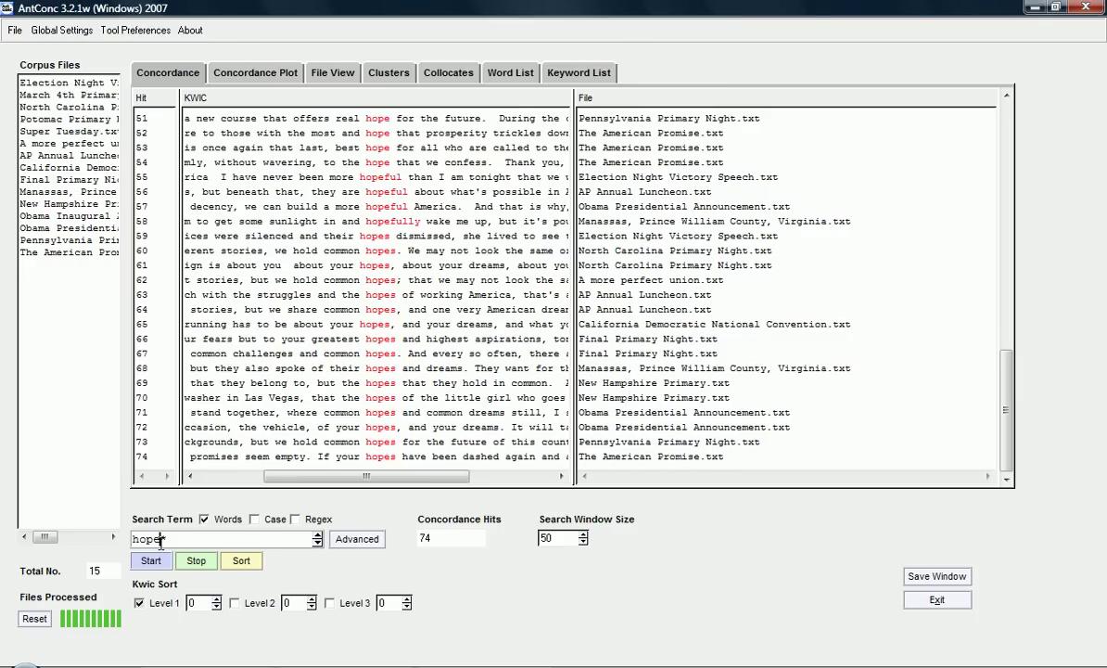
key("BackSpace")
left_click(145, 566)
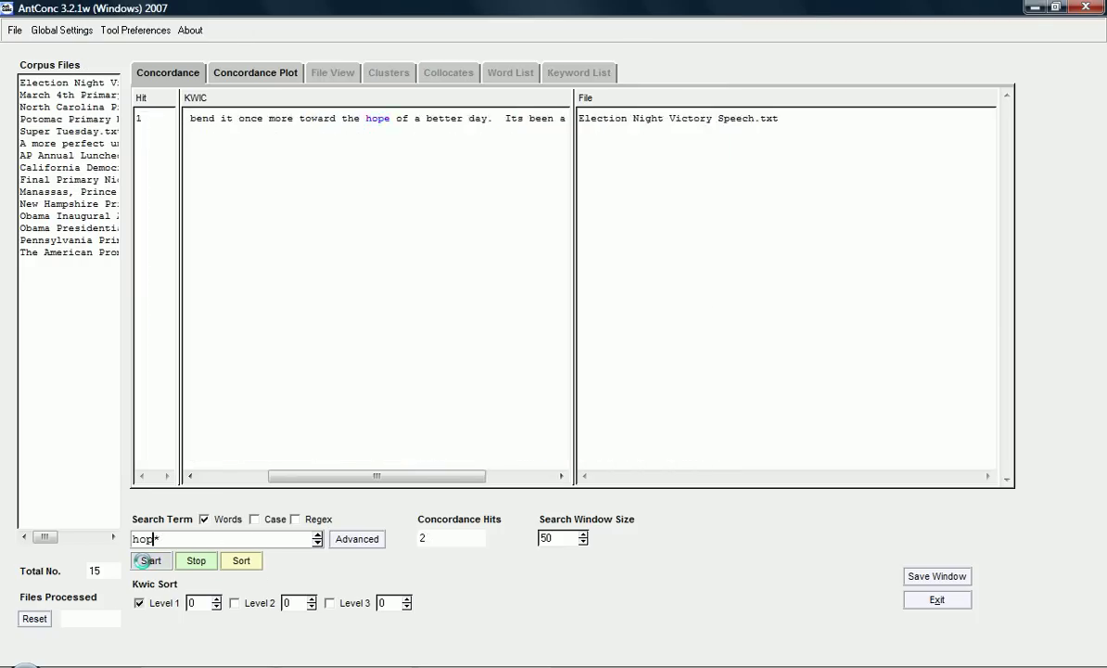
left_click(241, 562)
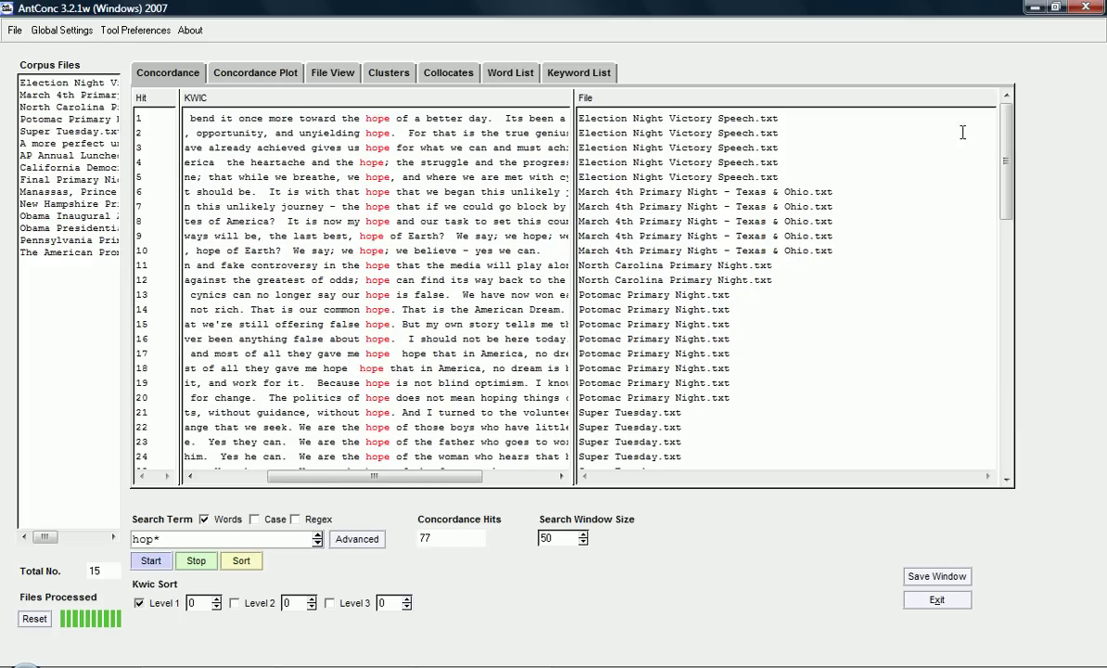
left_click_drag(1011, 141, 1011, 403)
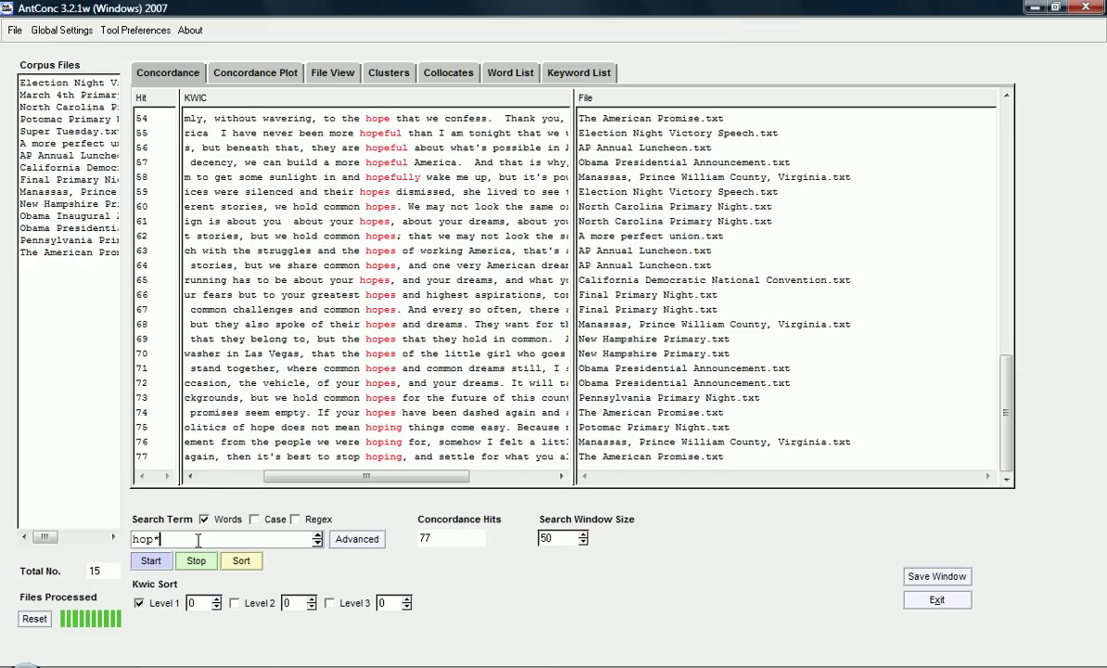
- Search hope+ and sort its 70 hits of hope and hopes
key("Escape")
key("BackSpace")
type("e+")
left_click(152, 560)
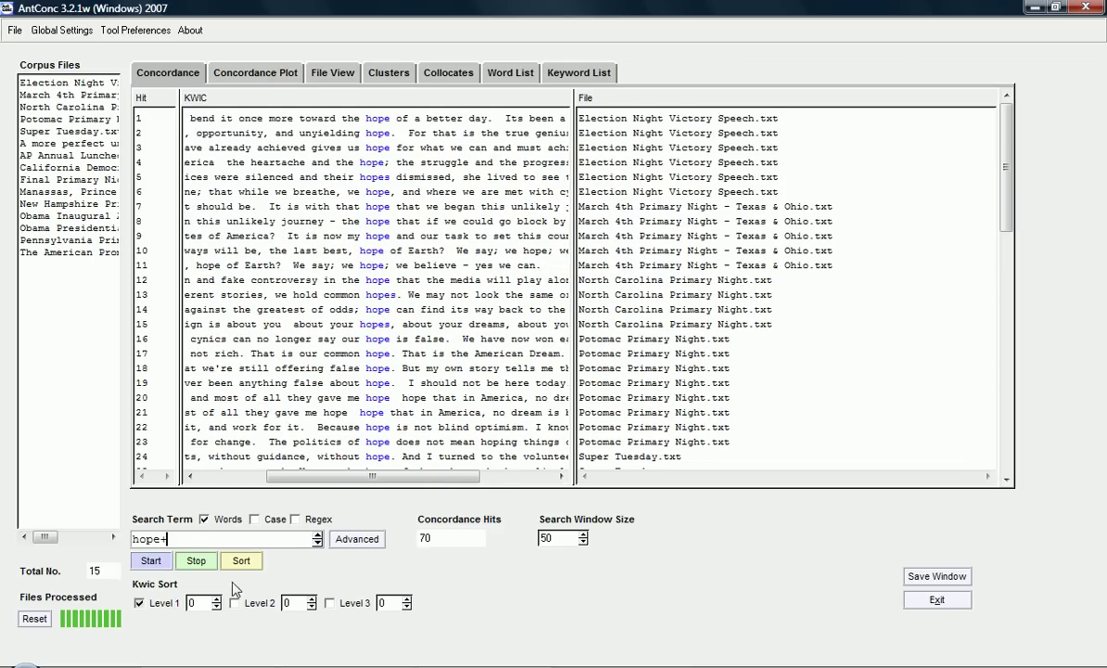
left_click(242, 560)
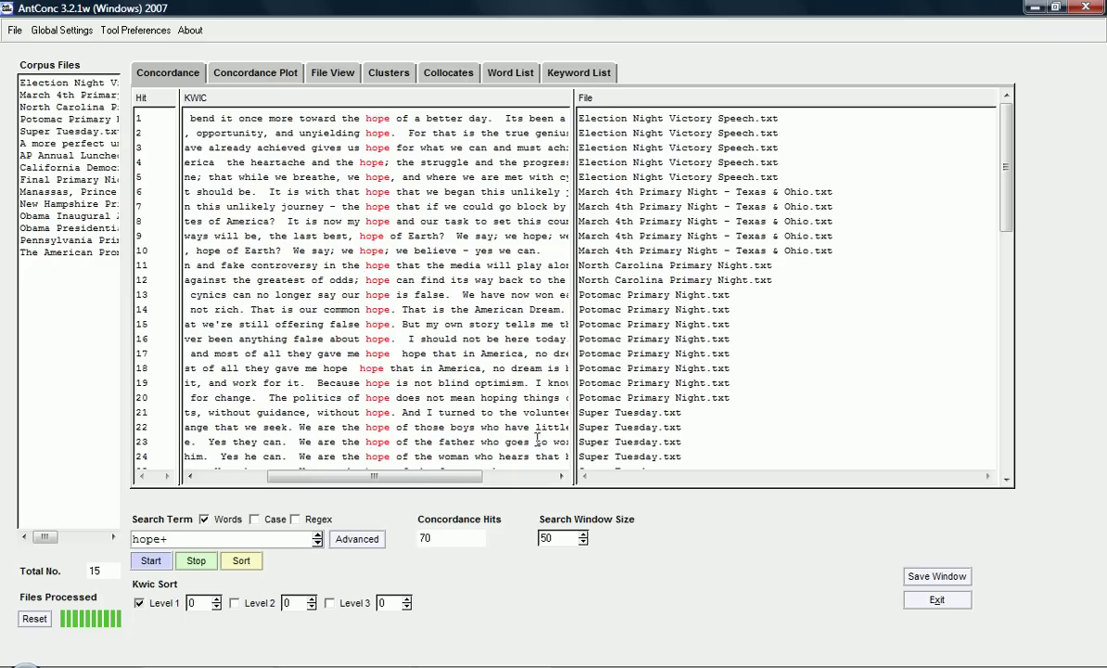
left_click_drag(1009, 162, 961, 408)
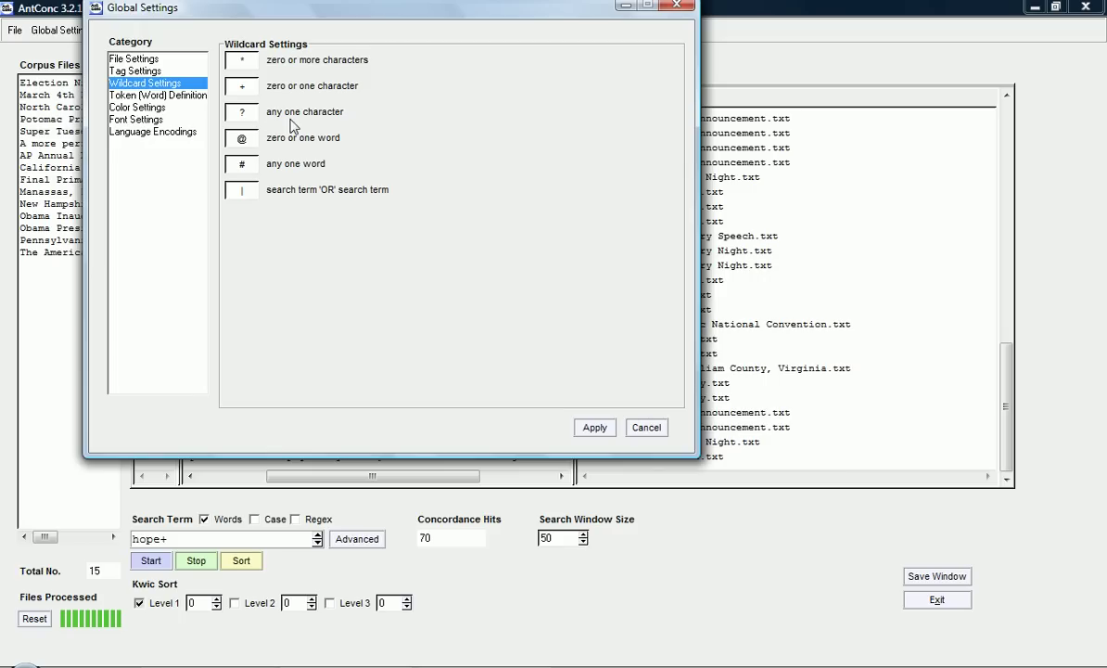
- Replace the term with m?n and sort its 69 hits, man before men
left_click(180, 539)
key("BackSpace")
key("BackSpace")
key("BackSpace")
key("BackSpace")
key("BackSpace")
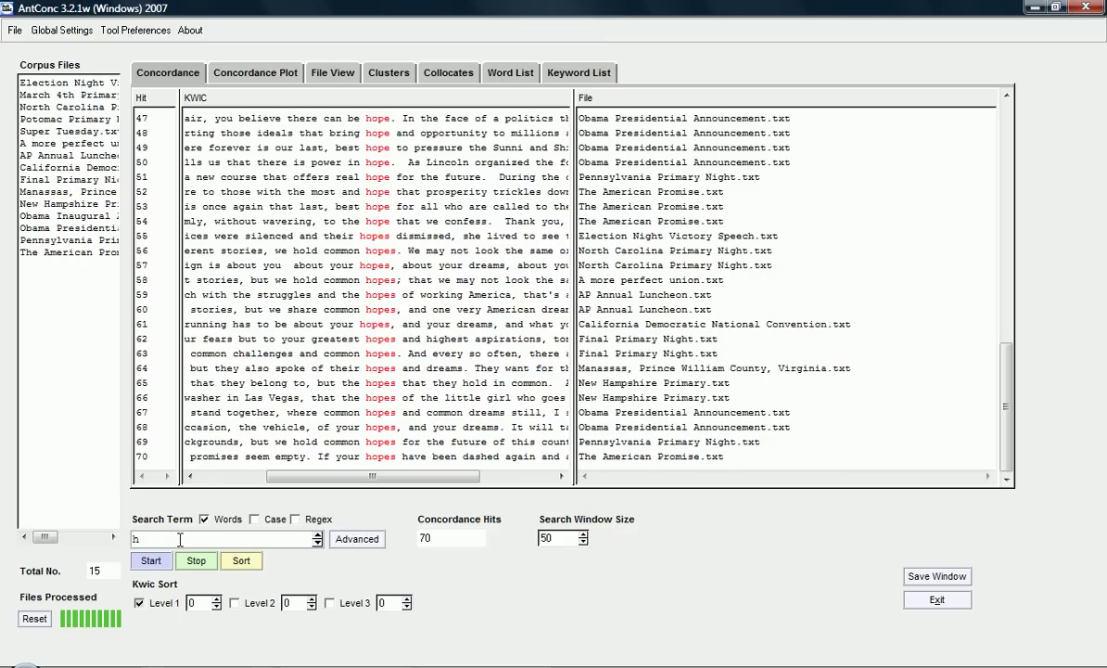
type("m?n")
left_click(147, 561)
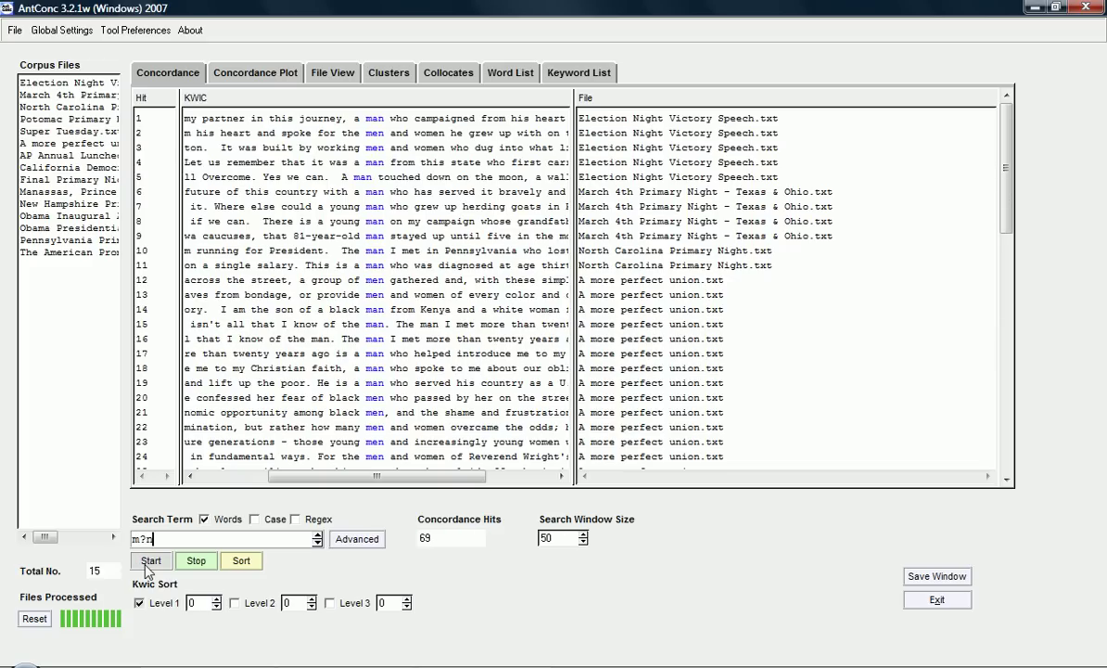
left_click(241, 560)
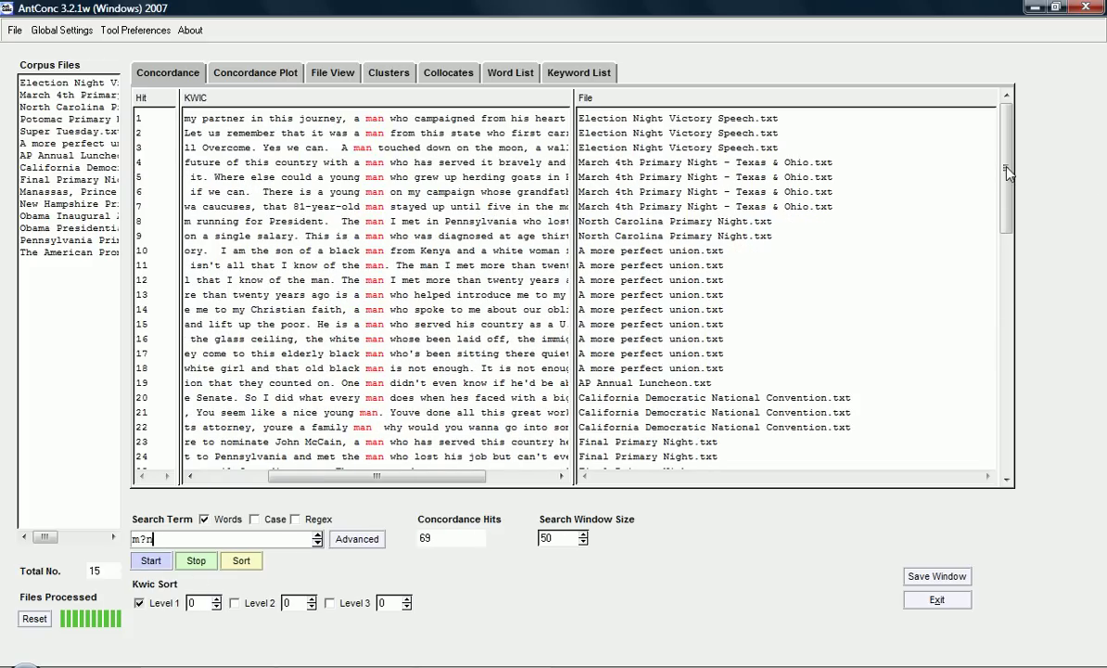
left_click_drag(1006, 167, 1039, 150)
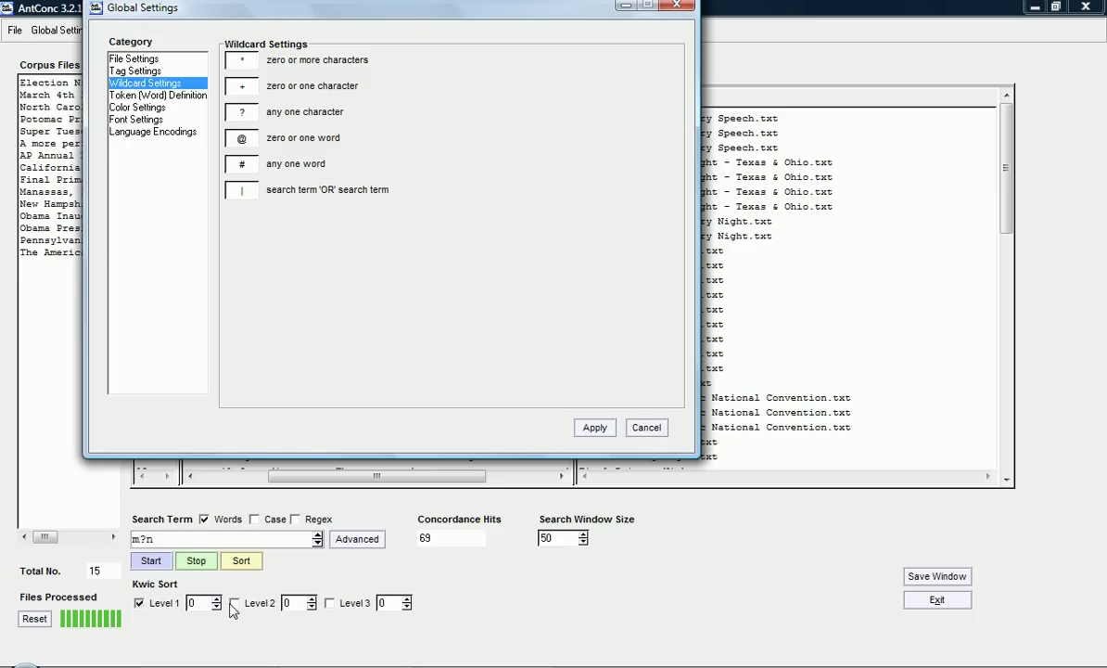
- Try a concordance search with the term women@men
left_click(172, 537)
key("BackSpace")
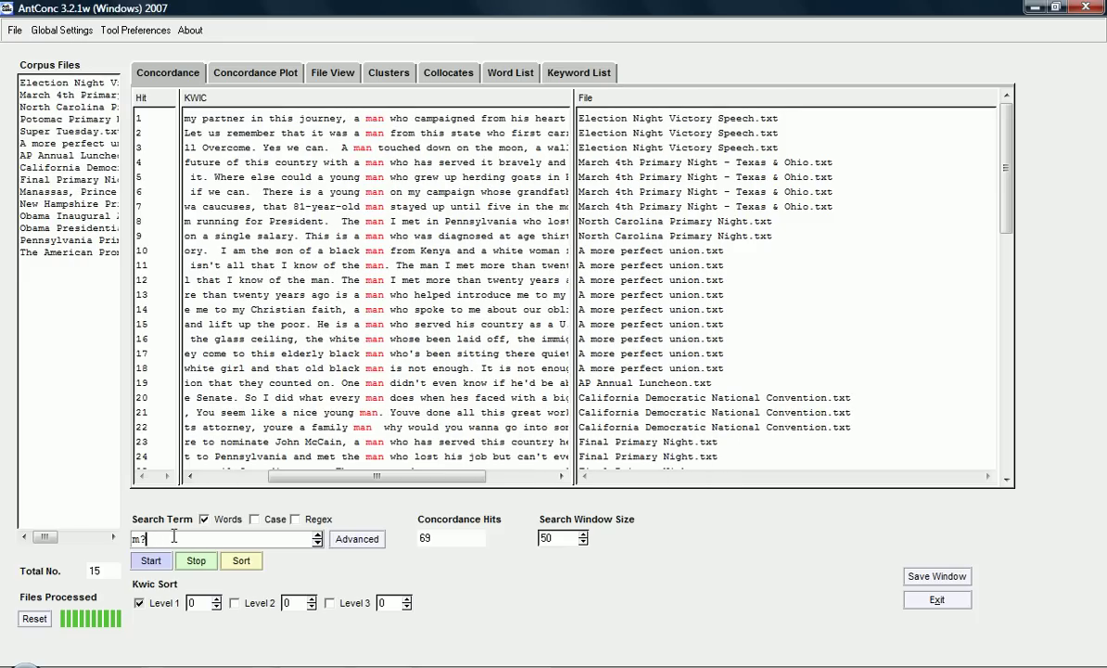
key("BackSpace")
key("BackSpace")
type("women@men")
left_click(151, 560)
left_click(149, 562)
- Replace the term with men@women, giving 25 "men and women" hits
key("shift+Left")
key("shift+Left")
key("shift+Left")
key("shift+Left")
key("shift+Home")
type("men@women")
left_click(158, 560)
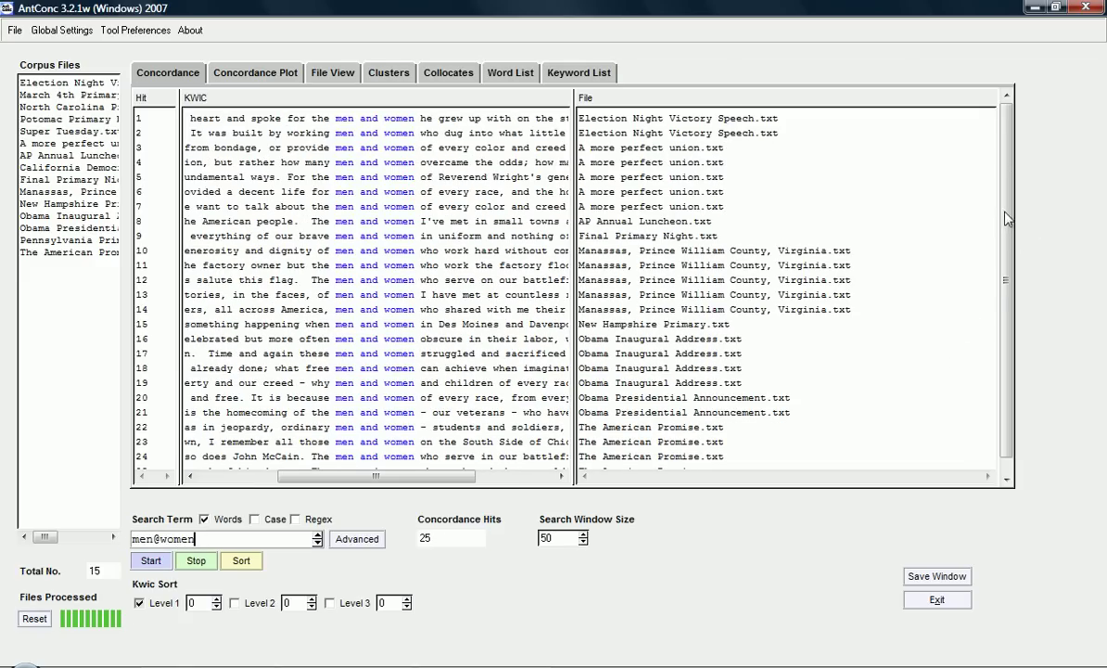
scroll(1008, 217, "down", 1)
scroll(1008, 178, "up", 1)
left_click_drag(1005, 286, 1007, 195)
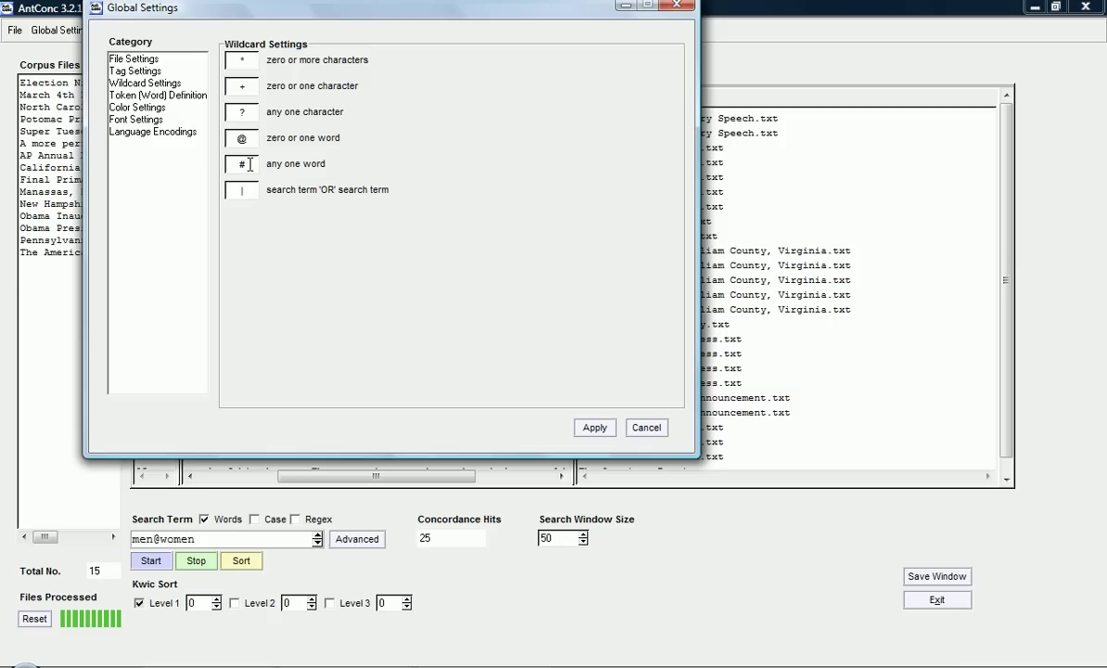
- Search the#of and sort its 347 hits on the first right word (1R)
key("Return")
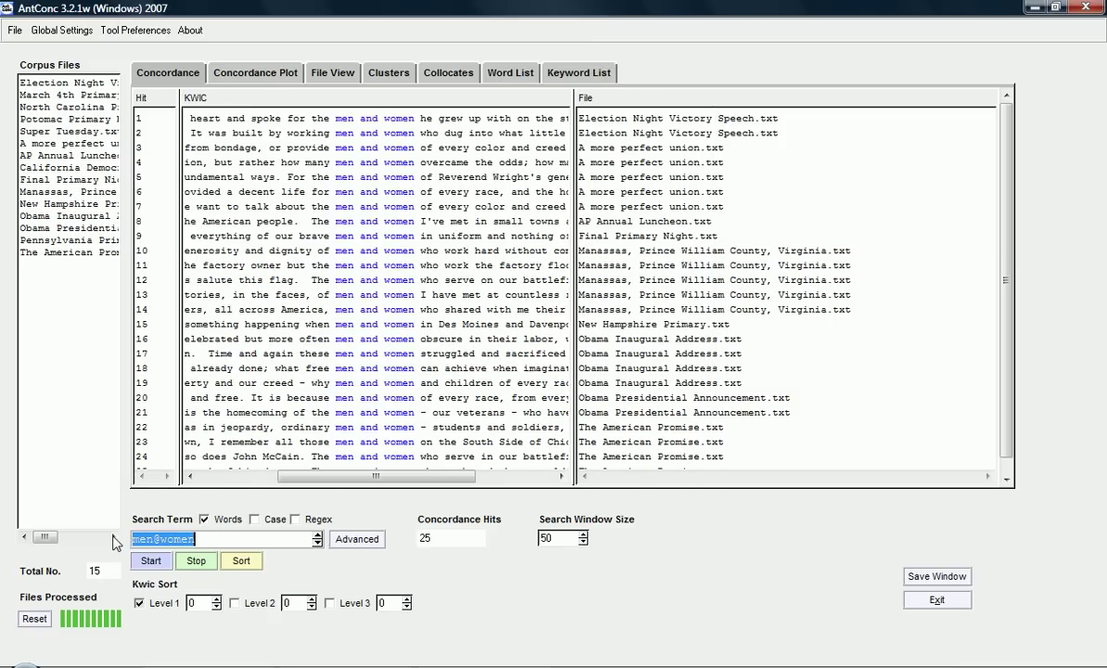
type("the#of")
left_click(146, 560)
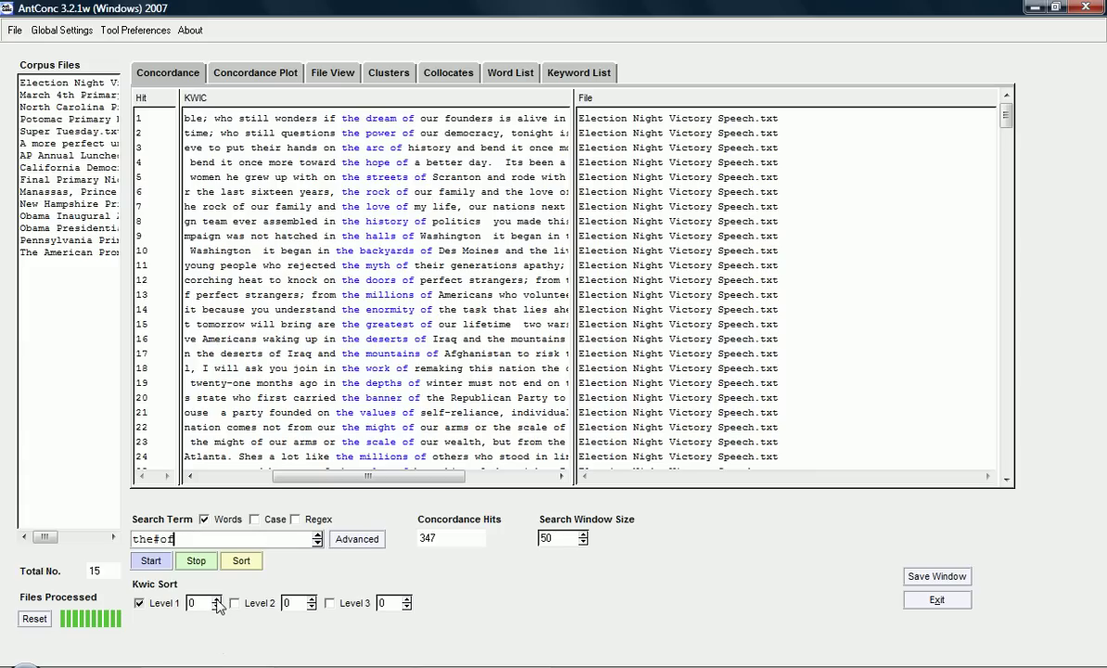
left_click(216, 599)
left_click(243, 562)
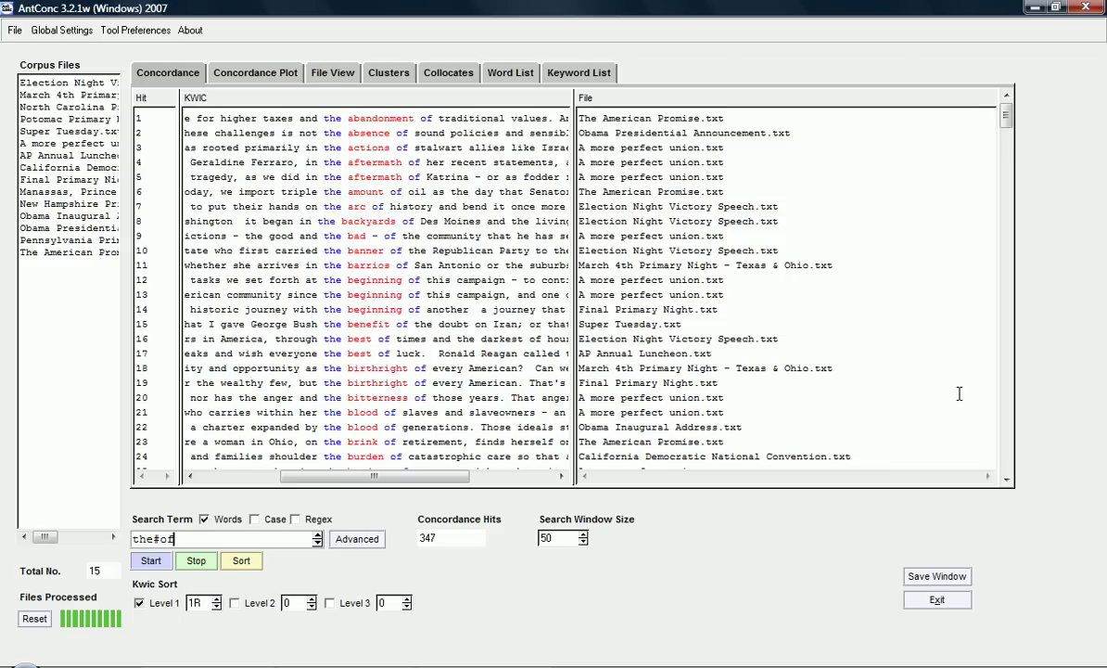
- Scroll the the#of results, select the term, and bring up the wildcard reference
left_click(1007, 481)
left_click_drag(1009, 483, 1009, 486)
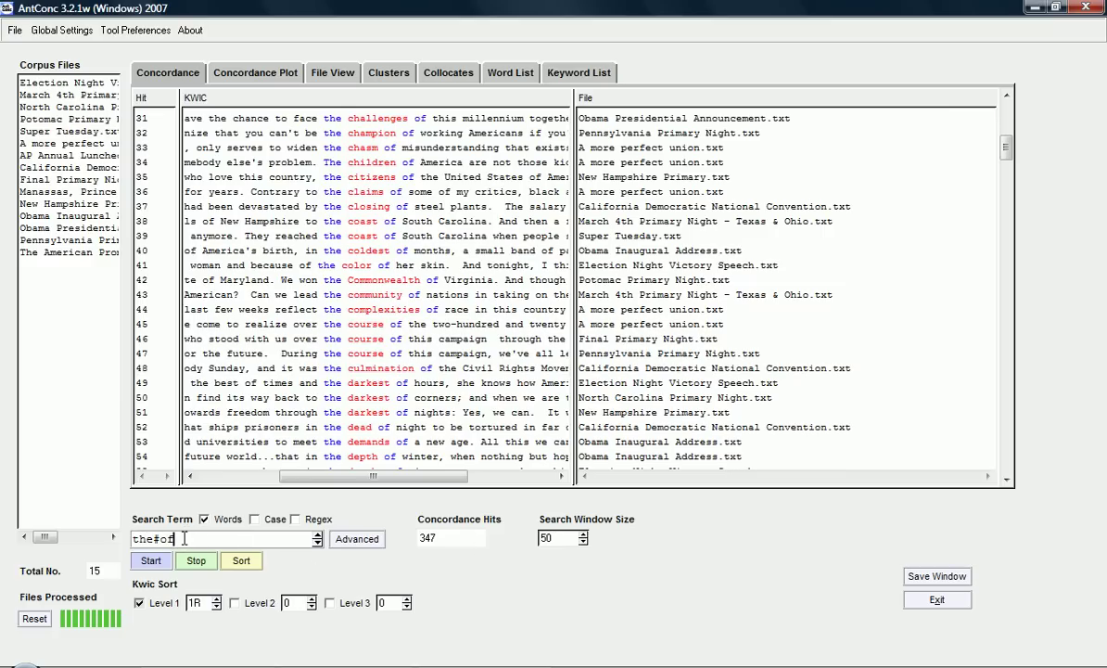
left_click_drag(178, 538, 116, 538)
left_click(61, 30)
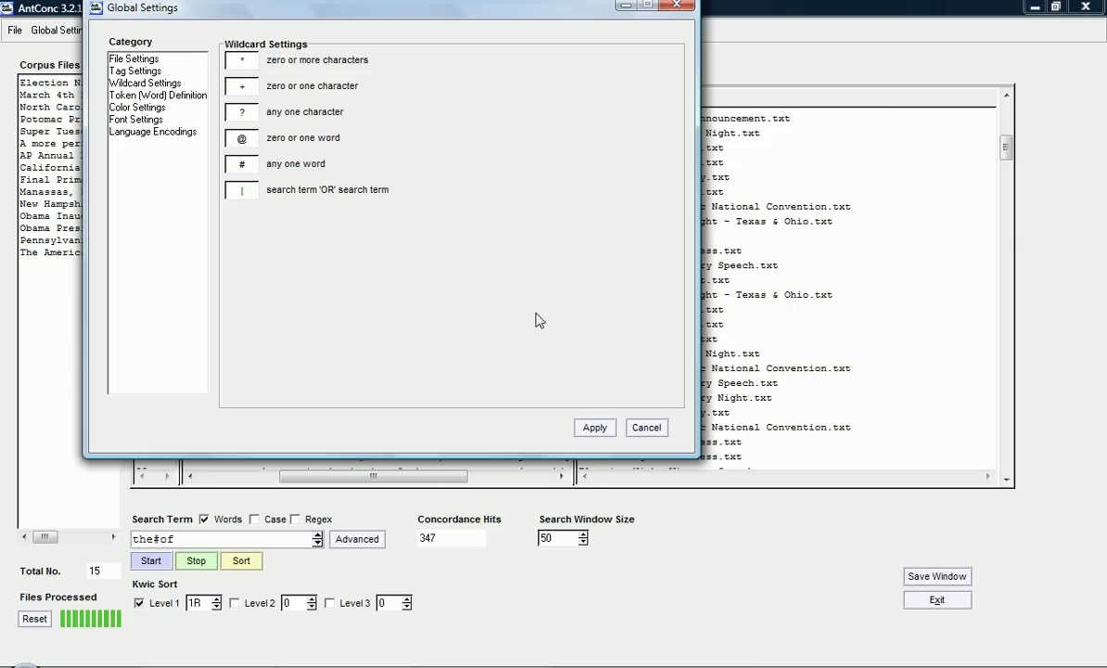
- Search "men | women" and sort its 65 hits on the search word (Level 1 at 0)
left_click(179, 540)
left_click_drag(179, 539, 119, 538)
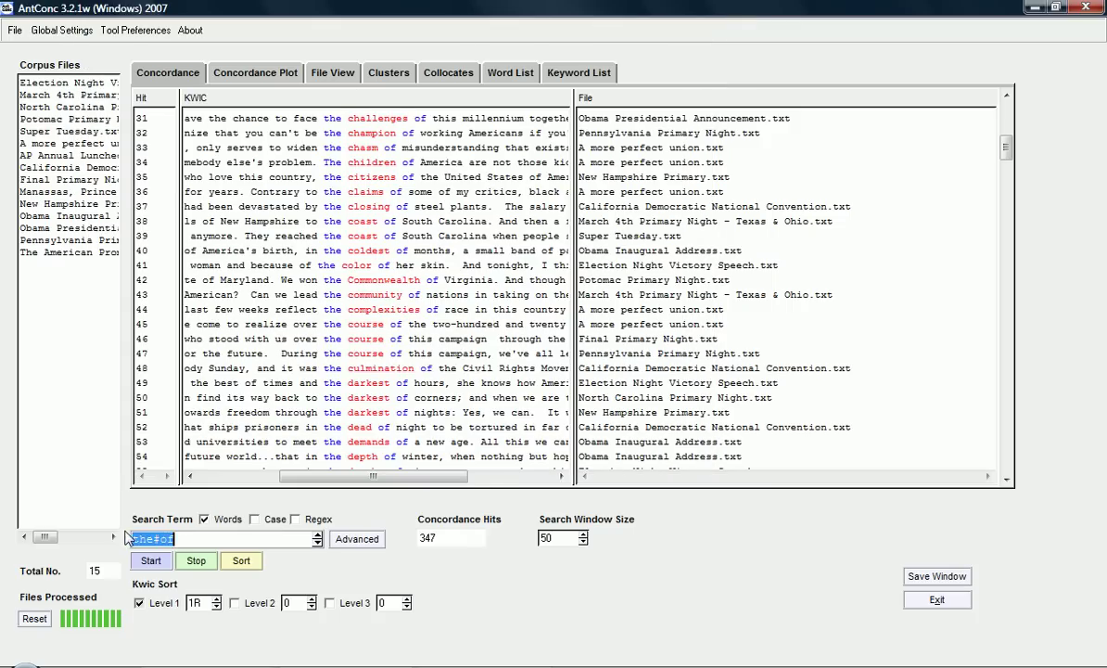
type("men")
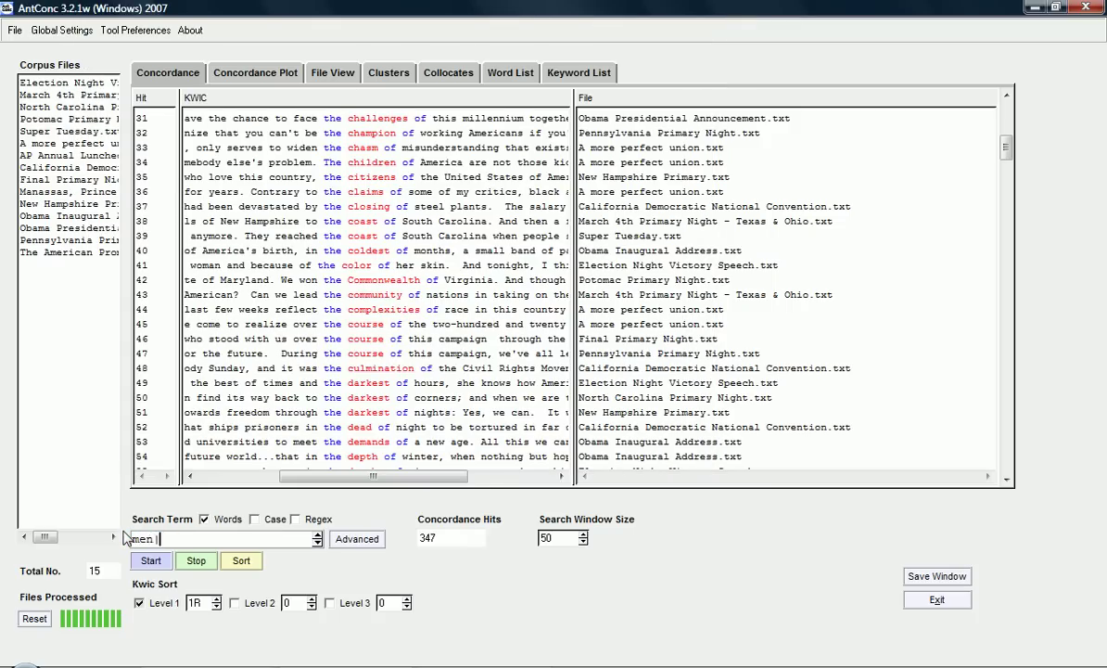
type(" | women")
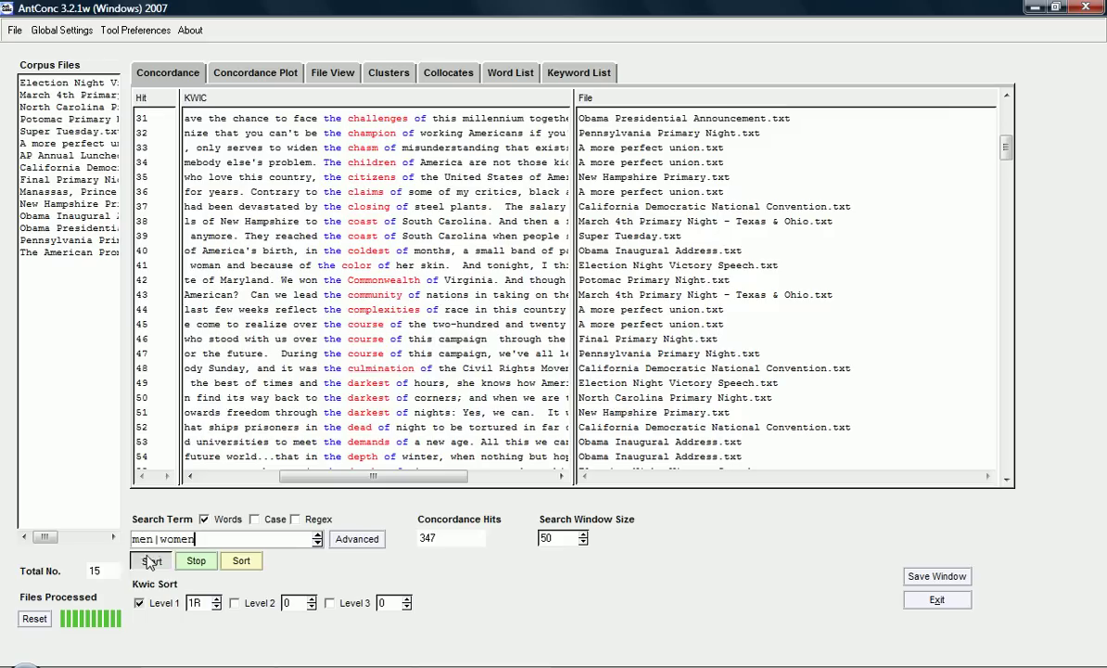
left_click(149, 561)
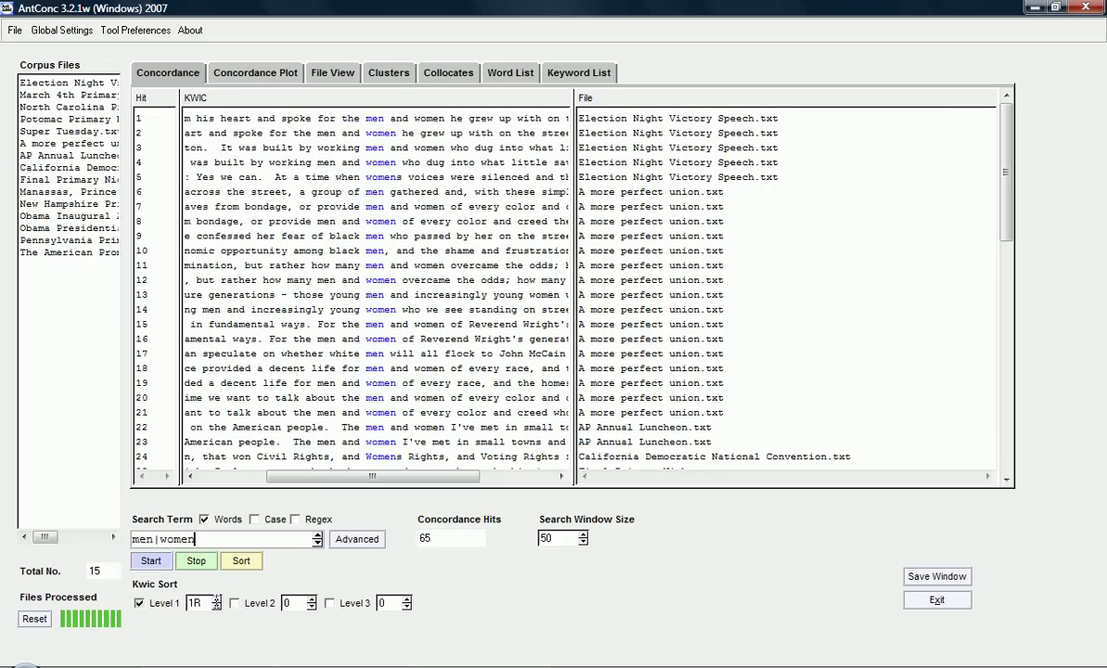
left_click(214, 607)
left_click(215, 606)
left_click(215, 607)
left_click(240, 561)
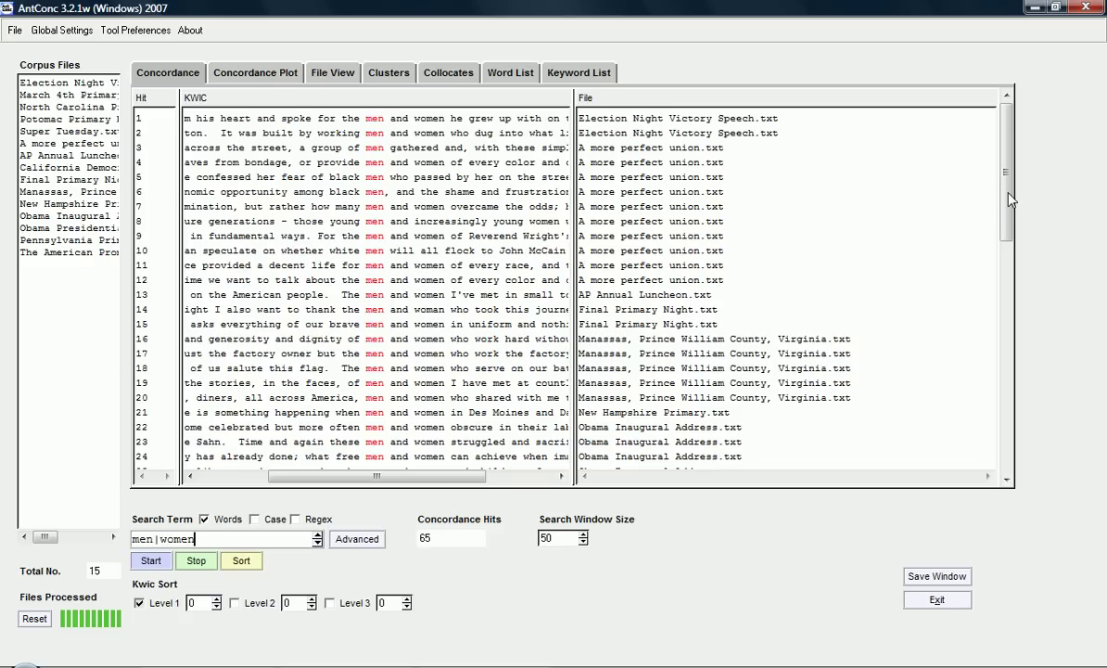
left_click_drag(1011, 200, 1102, 190)
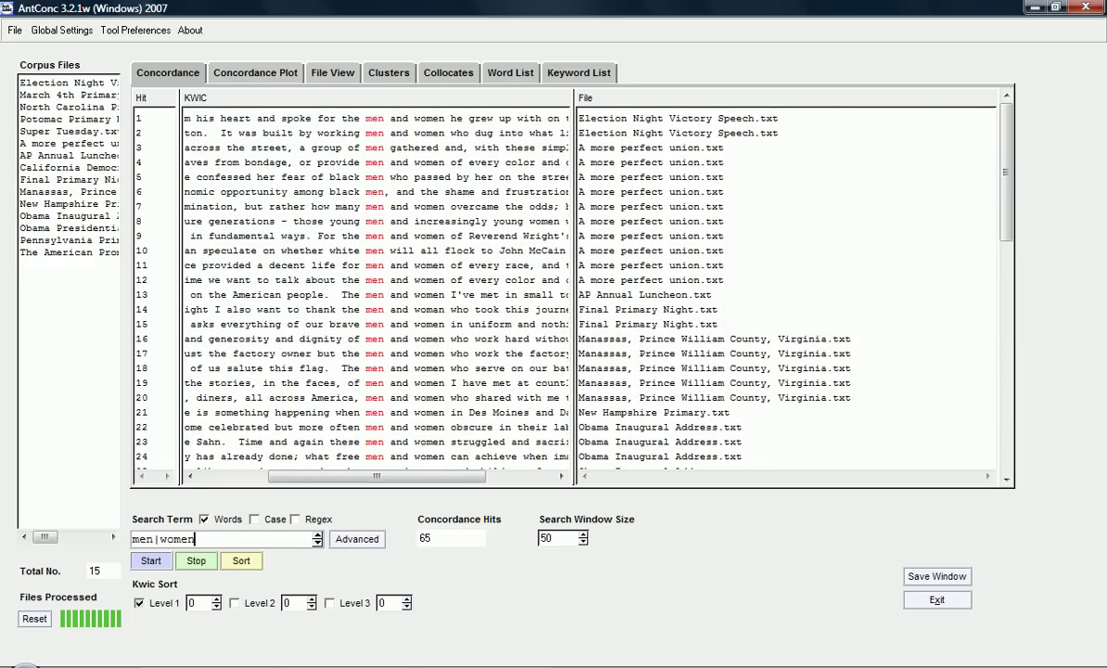